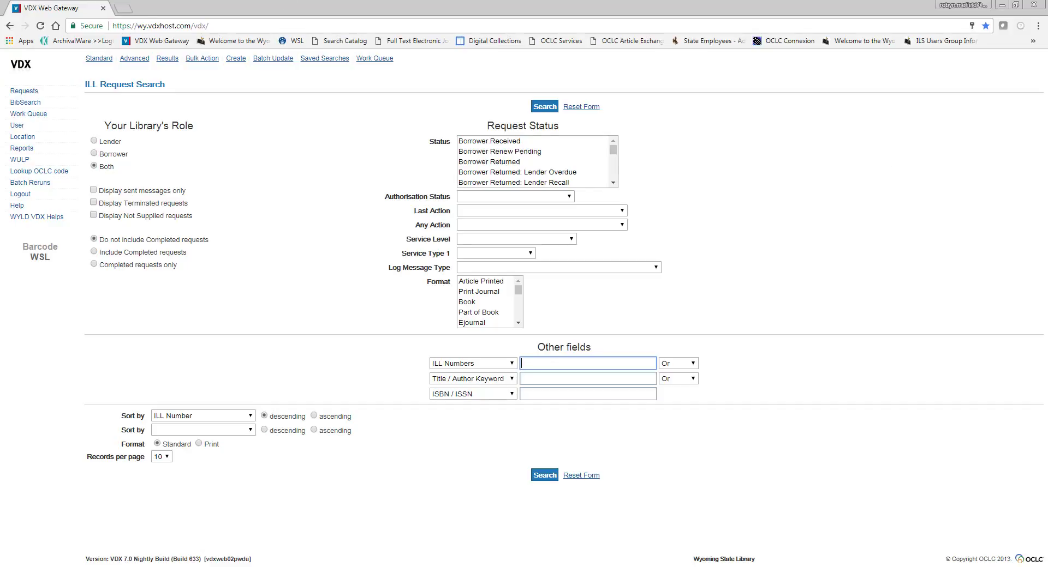
Search the locations for the symbol swtr and review the record's addresses, opening times and local holidays.
click(41, 140)
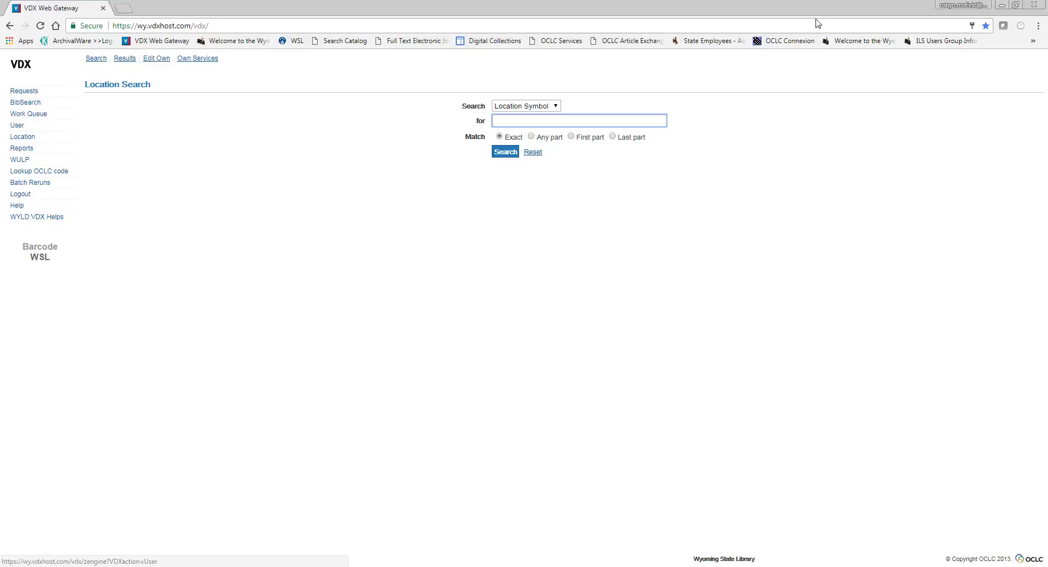
click(553, 107)
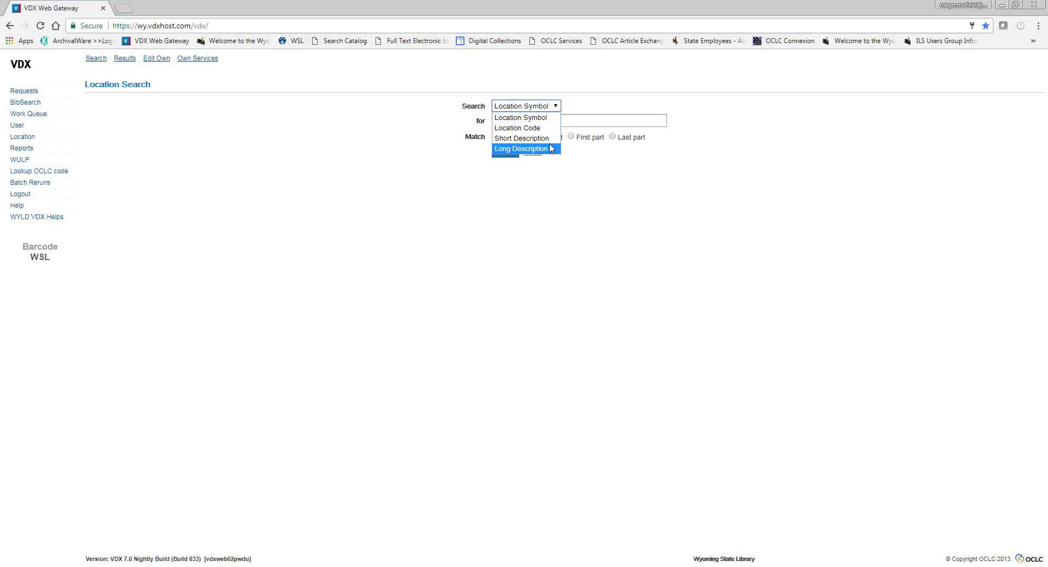
click(547, 117)
click(546, 117)
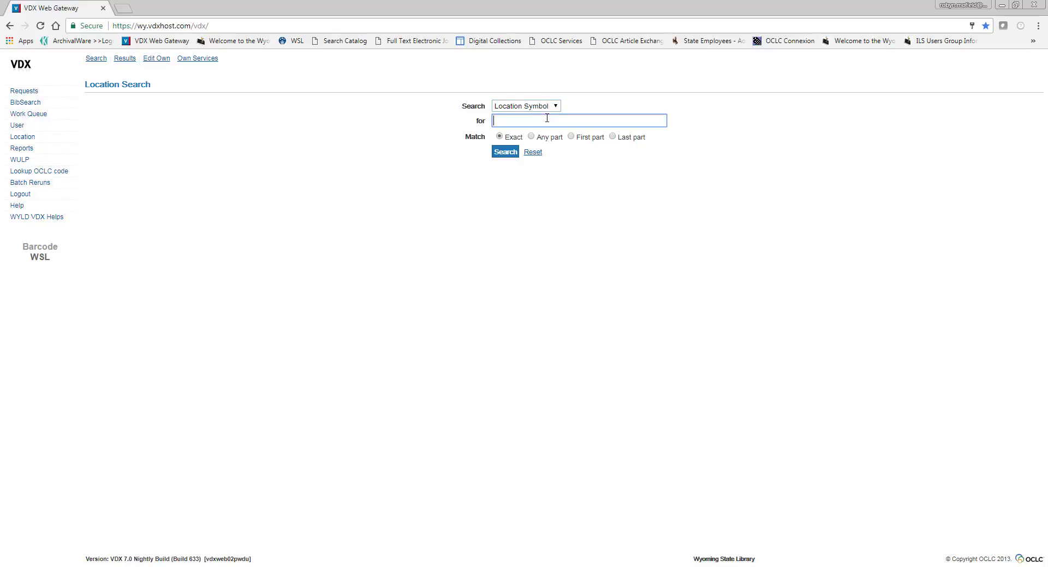
text(swtr)
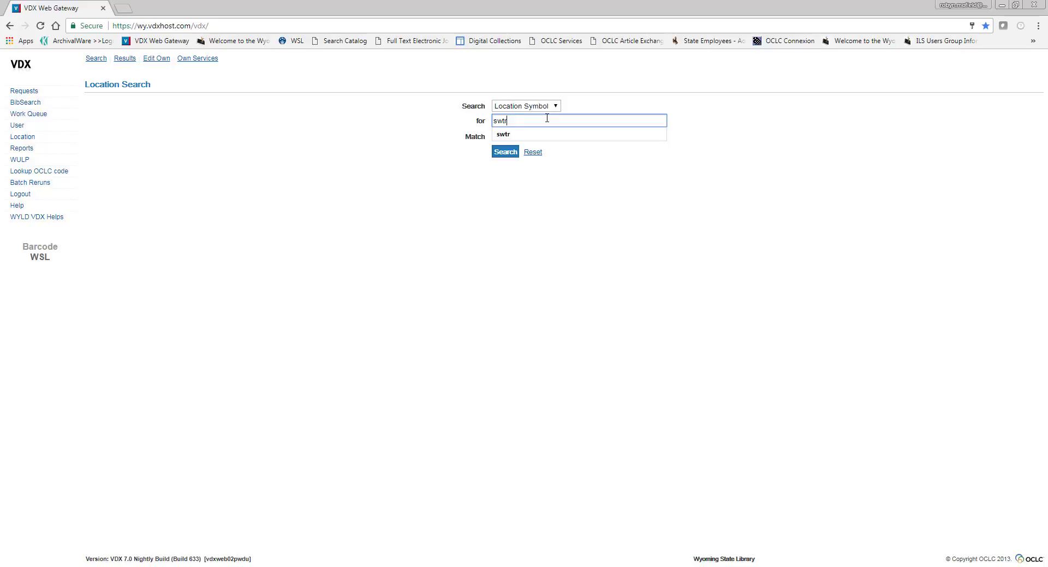
key(Return)
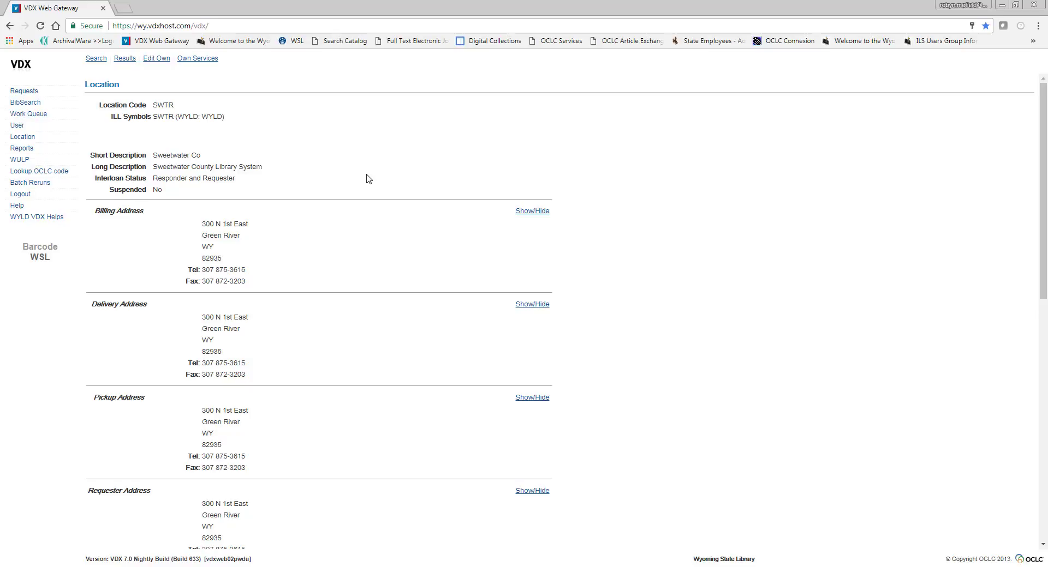
scroll(664, 189, down, 5)
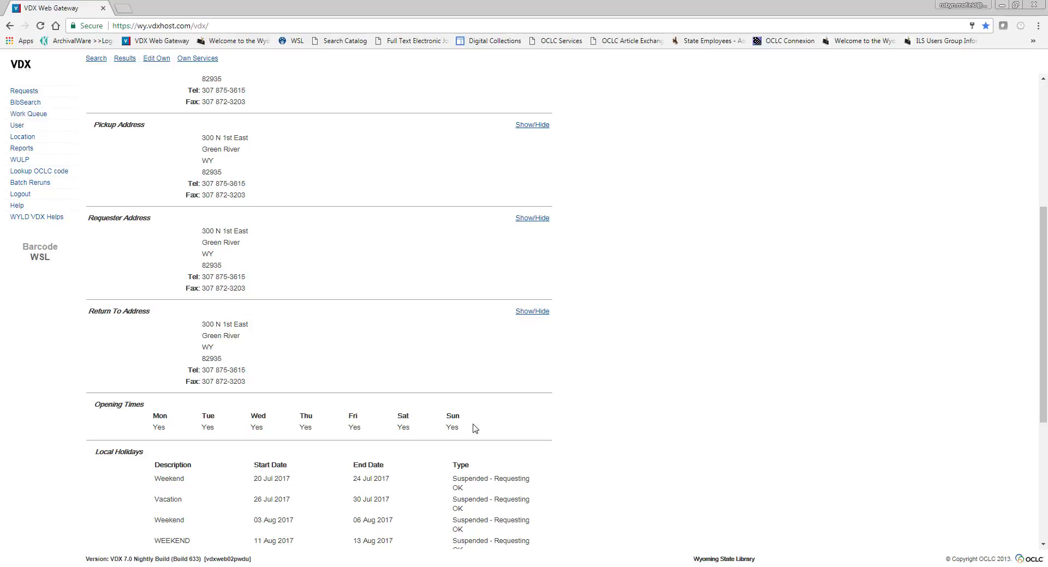
scroll(779, 404, down, 2)
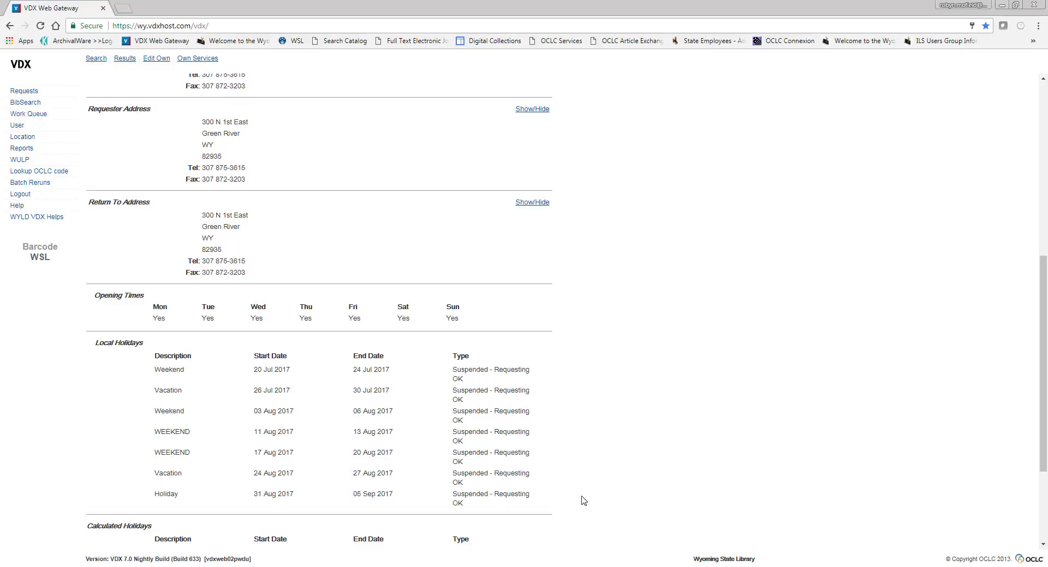
scroll(586, 497, down, 3)
scroll(588, 497, up, 10)
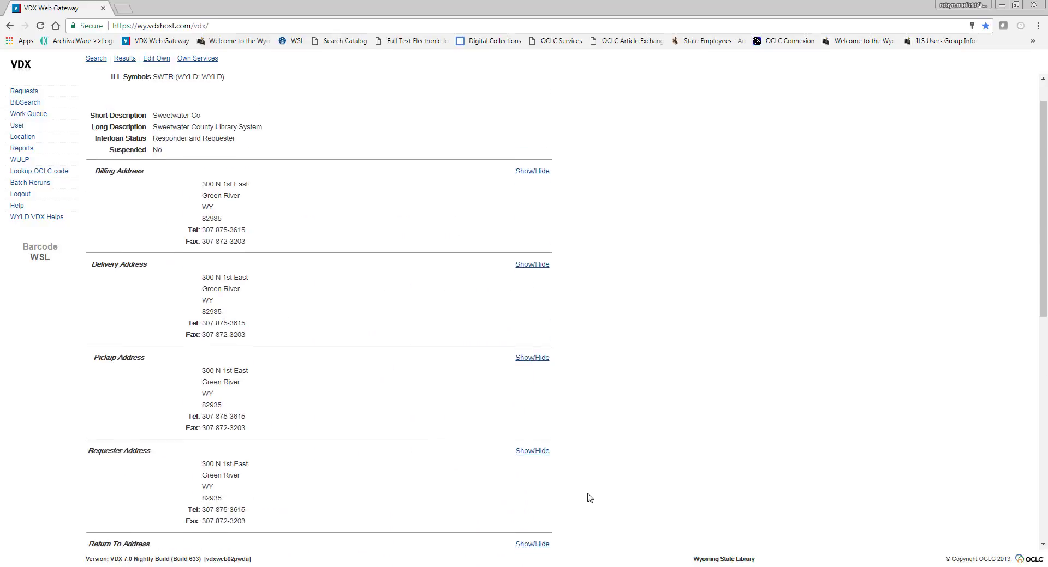
Open the library's own location record for editing and review its address fields and the Monday opening options.
click(163, 61)
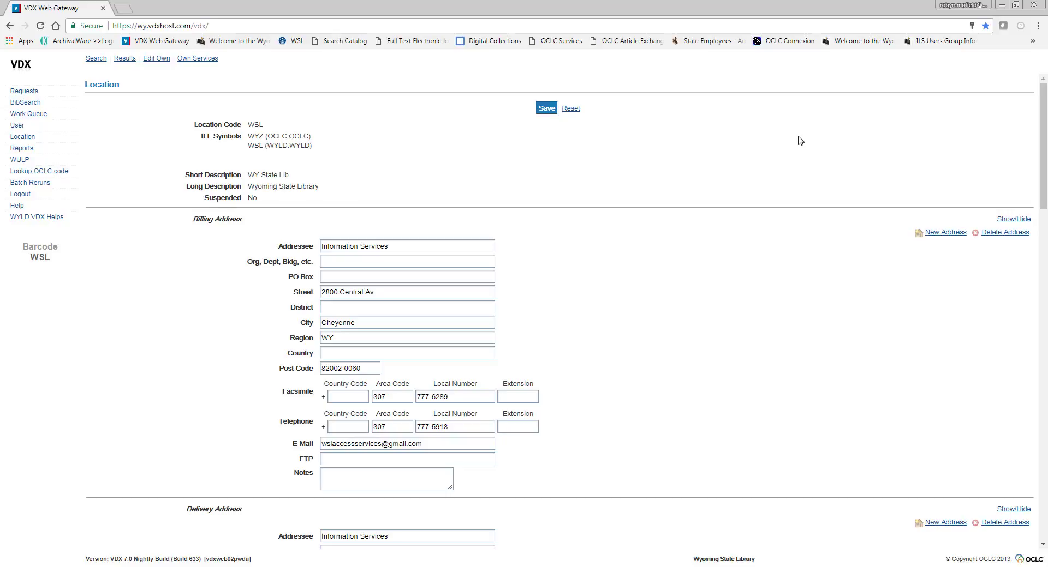
click(441, 246)
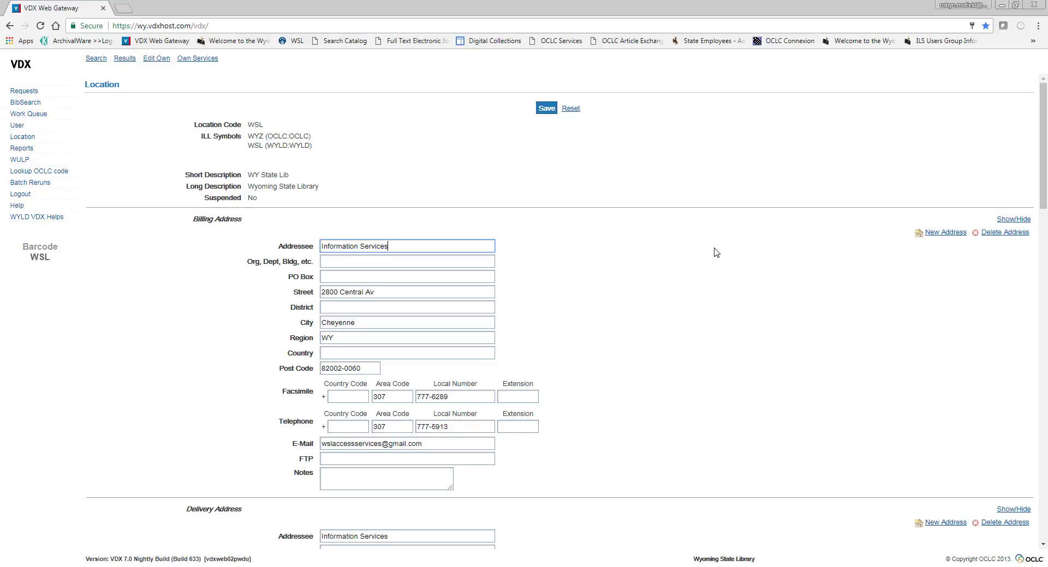
scroll(716, 253, down, 3)
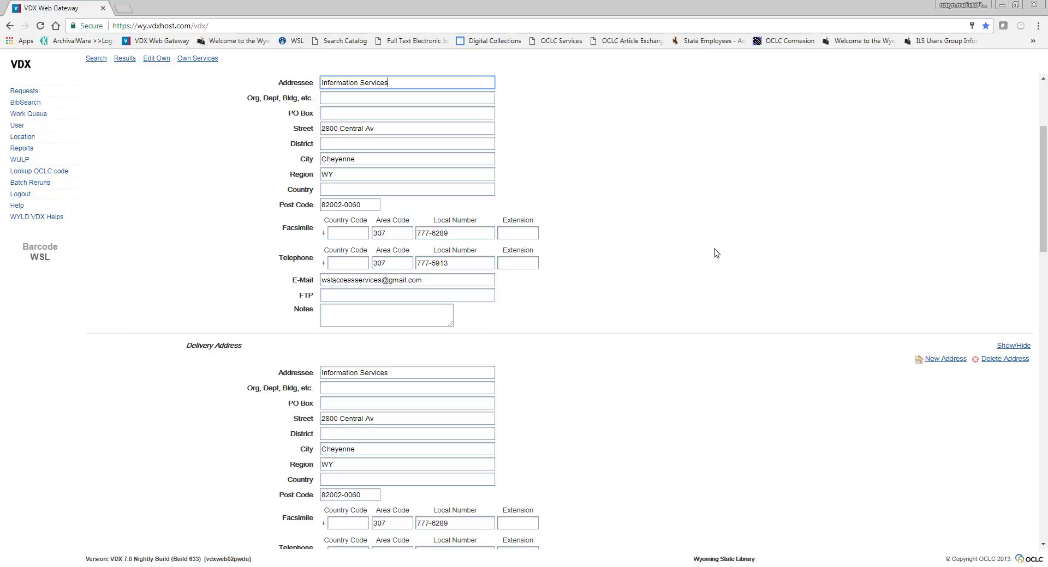
scroll(732, 275, down, 8)
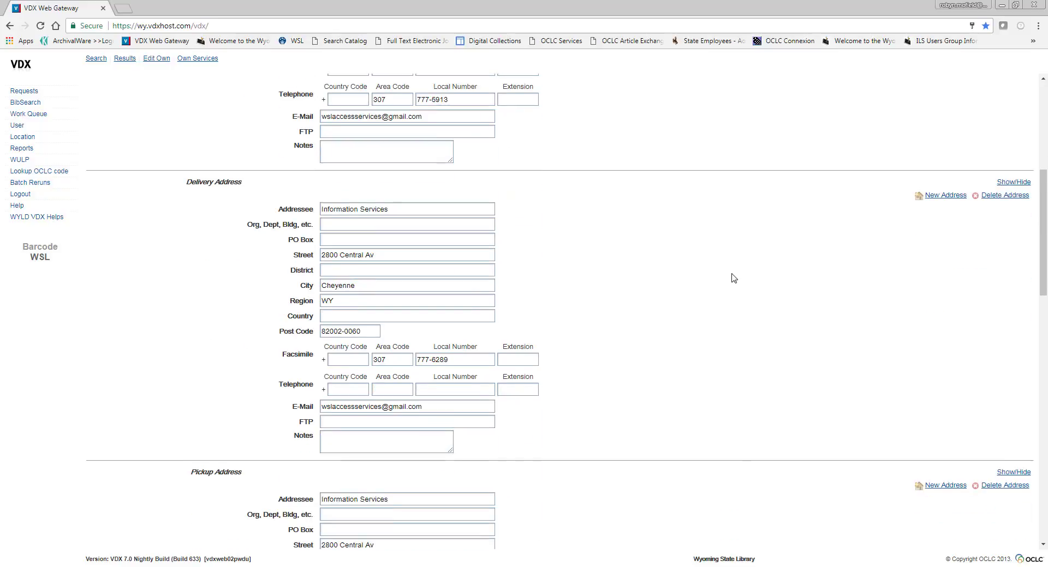
scroll(732, 276, down, 12)
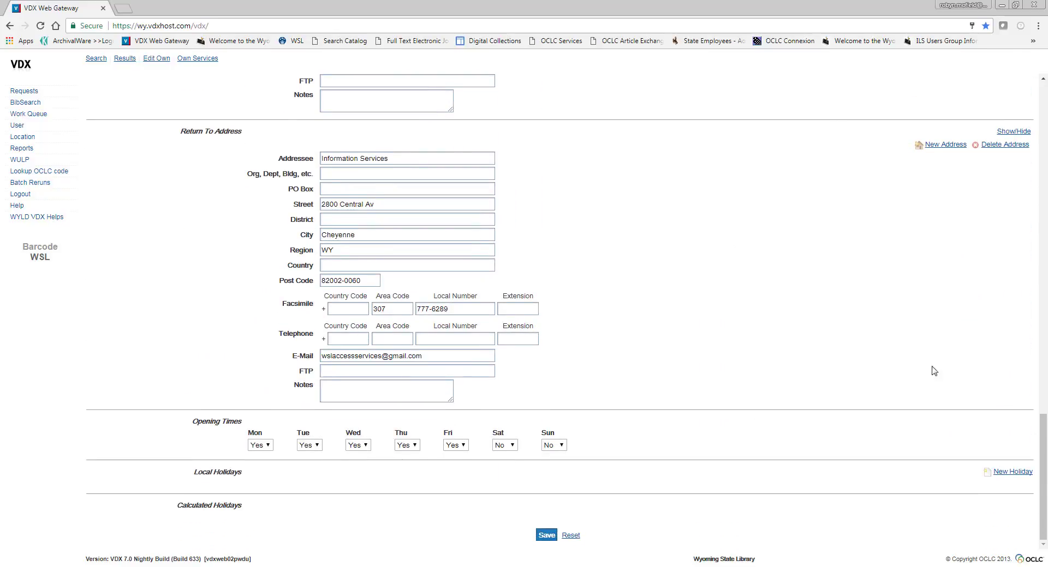
click(264, 446)
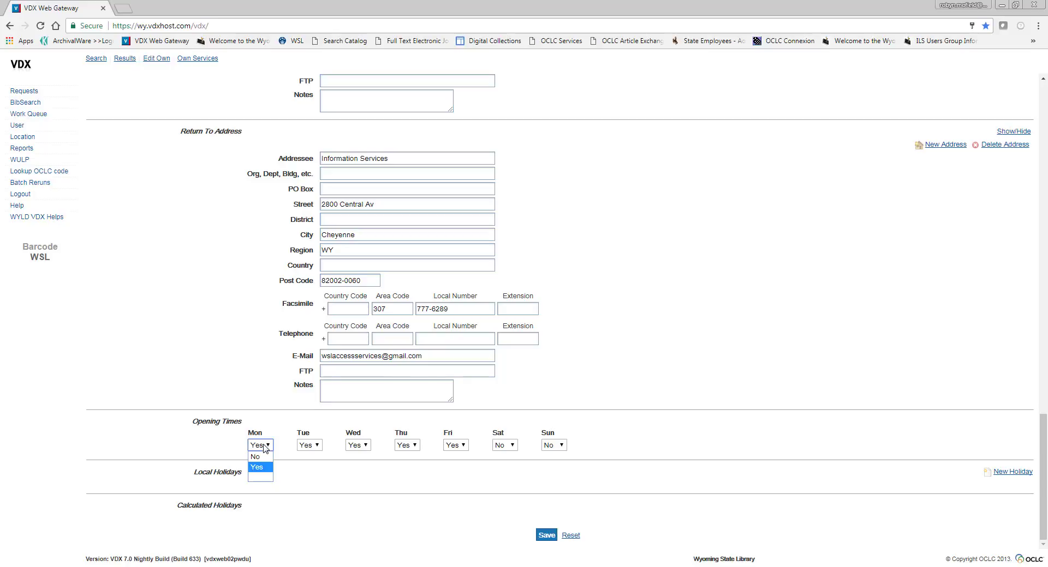
click(264, 447)
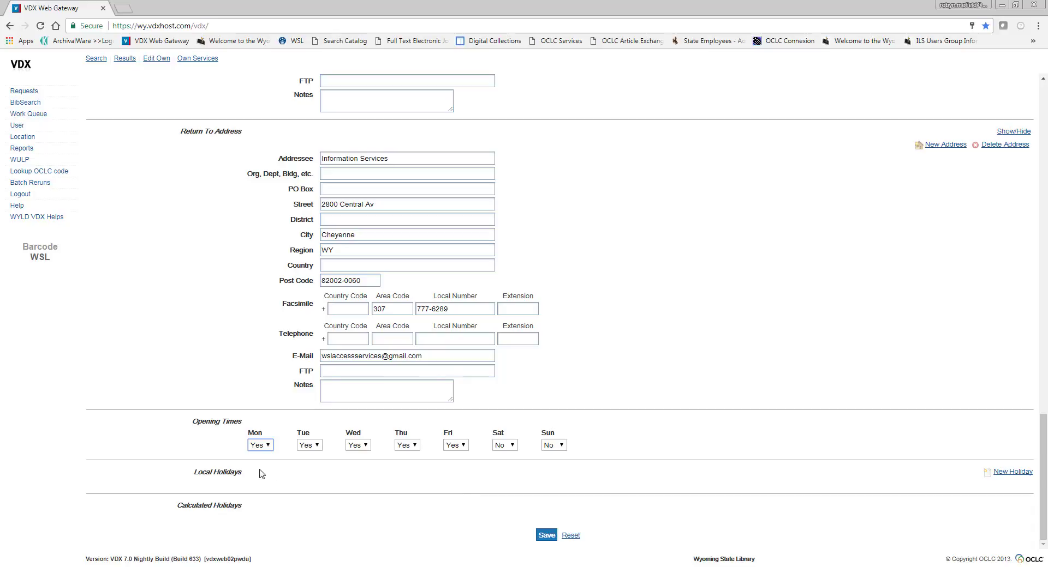
Start a new local holiday with the description "Out of office".
click(1015, 473)
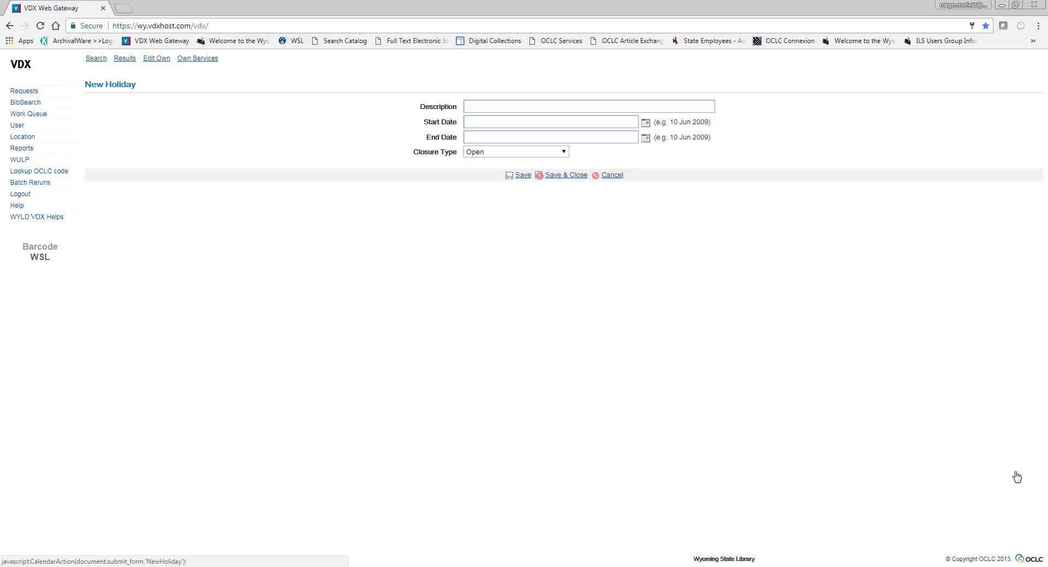
click(508, 102)
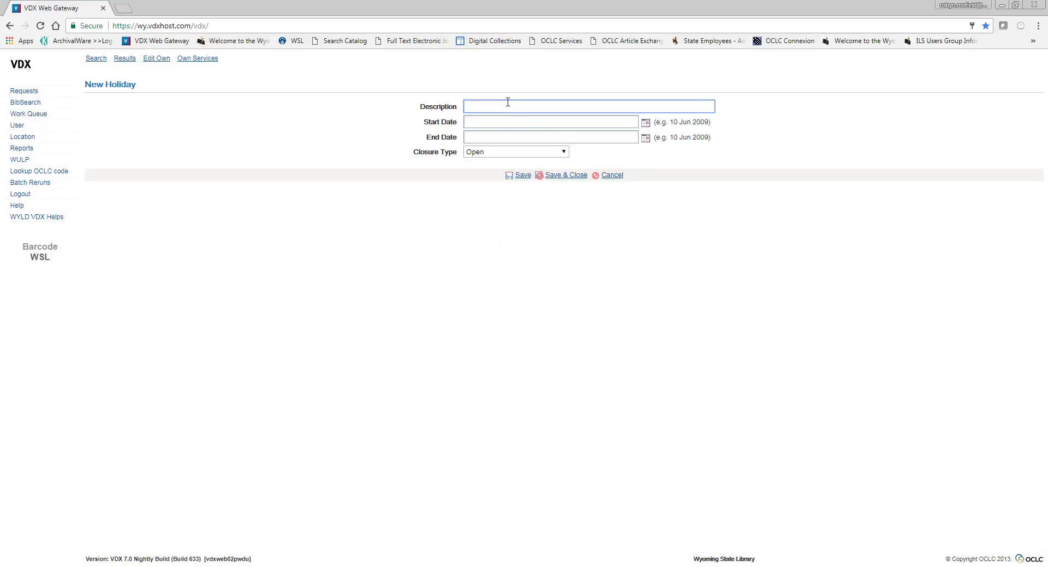
text(Out of office)
Set the new holiday's start date to 21 Aug 2017 and its end date to 25 Aug 2017, capitalizing both month names.
click(645, 123)
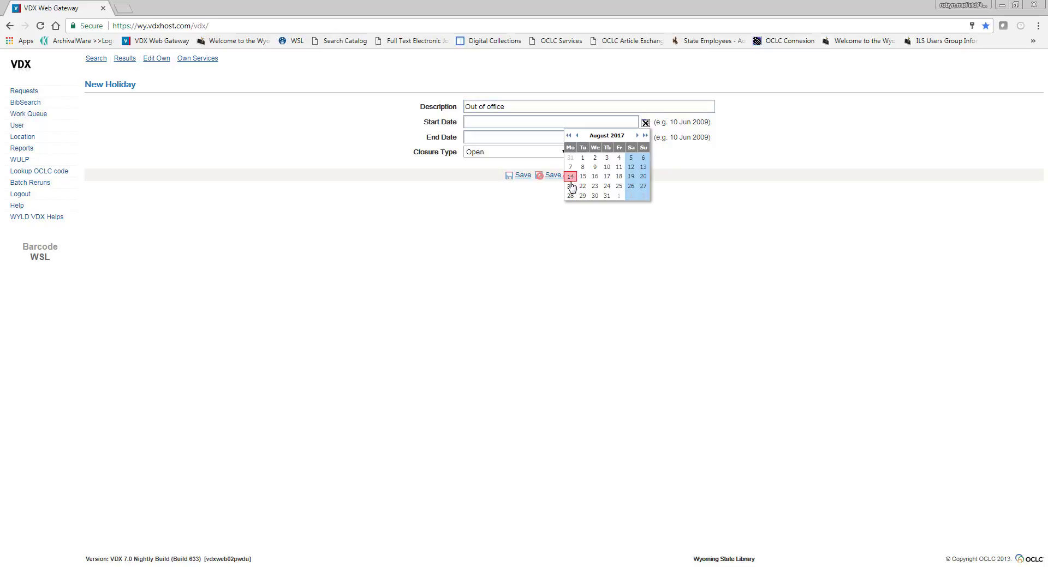
click(570, 186)
click(478, 123)
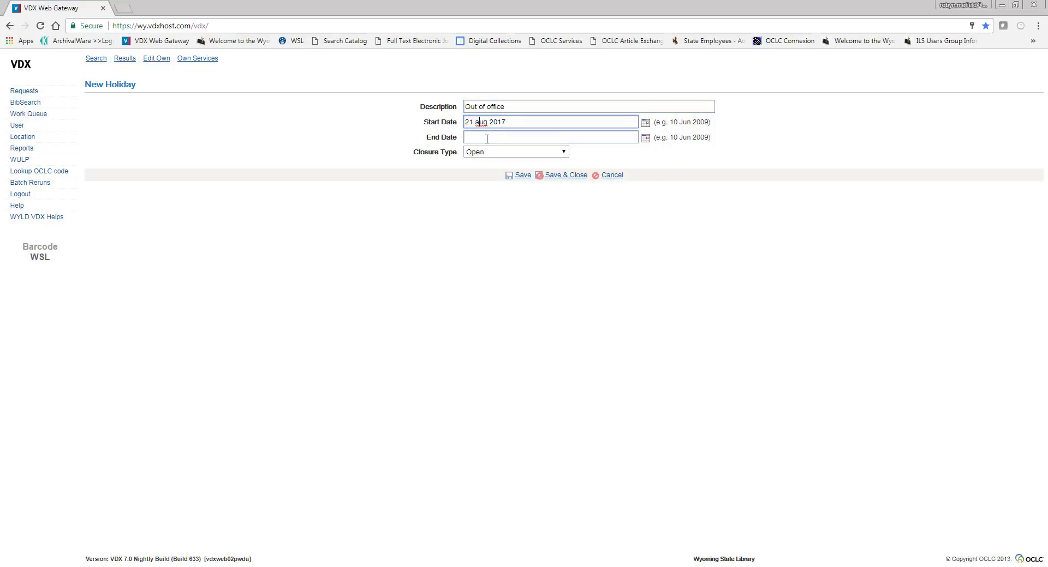
key(BackSpace)
text(A)
click(645, 138)
click(619, 201)
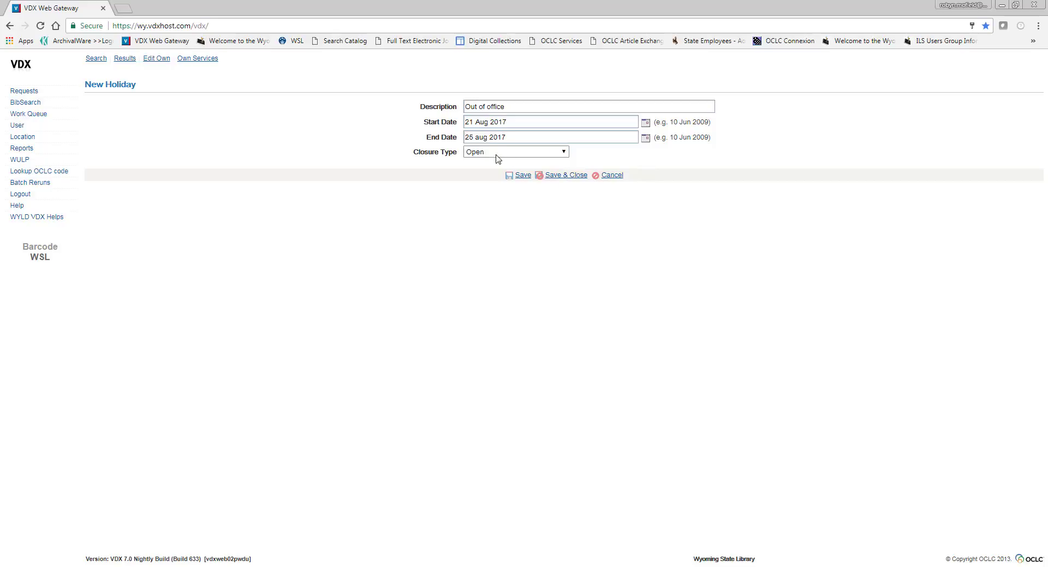
click(488, 138)
key(BackSpace)
text(A)
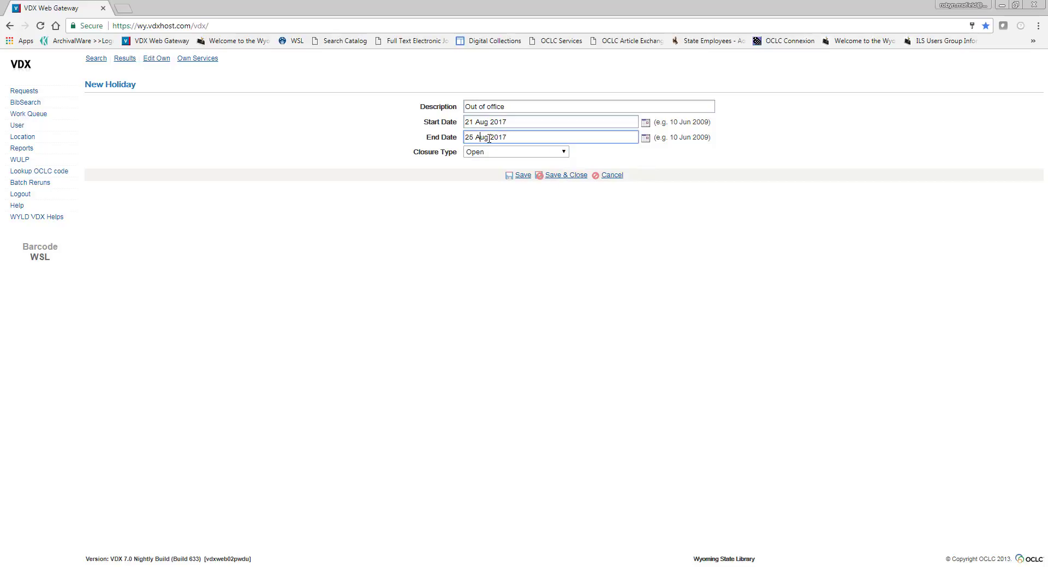
Set the new holiday's closure type to Suspended - Requesting OK, then save and close it.
click(547, 153)
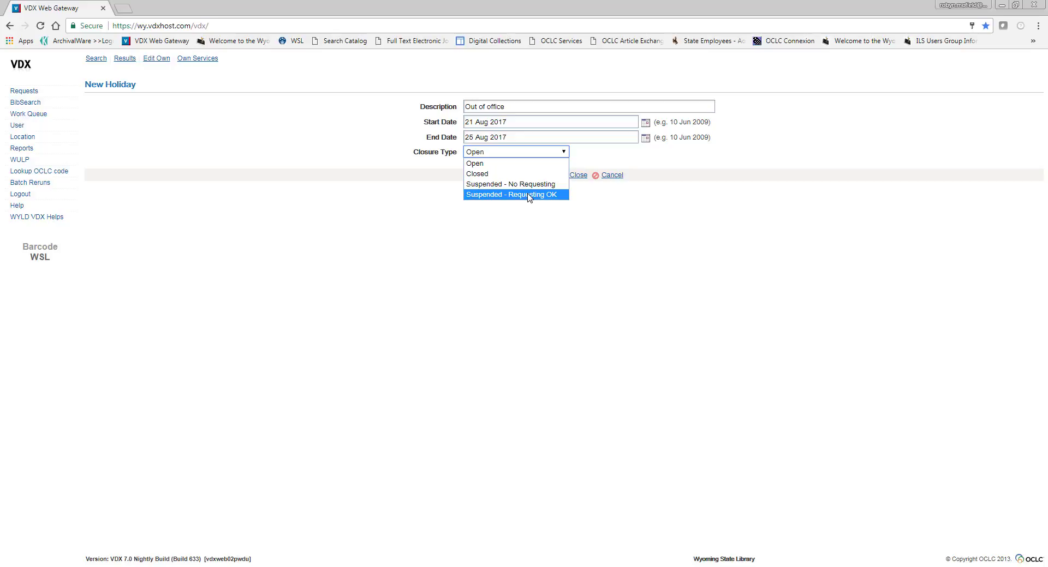
click(529, 195)
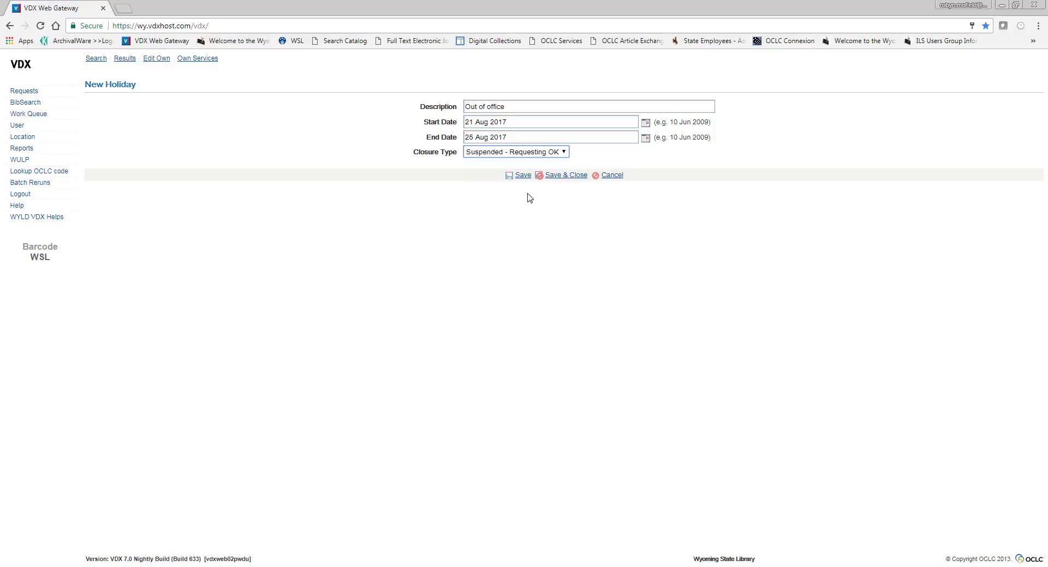
click(577, 176)
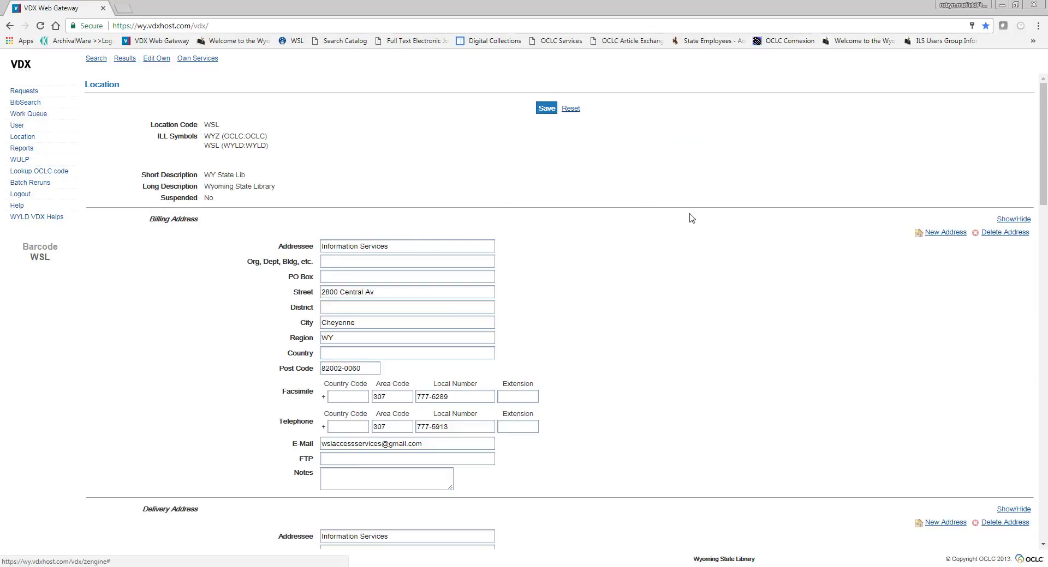
Change the Out of office holiday's closure type to Suspended - No Requesting, save it and check its entry in the local holidays.
drag(1043, 77, 1043, 422)
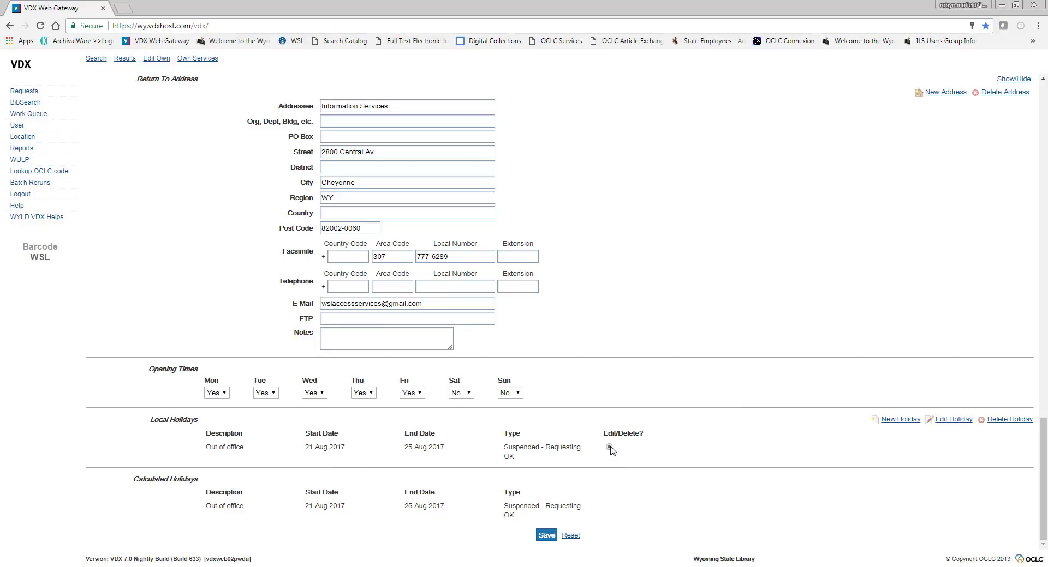
click(955, 420)
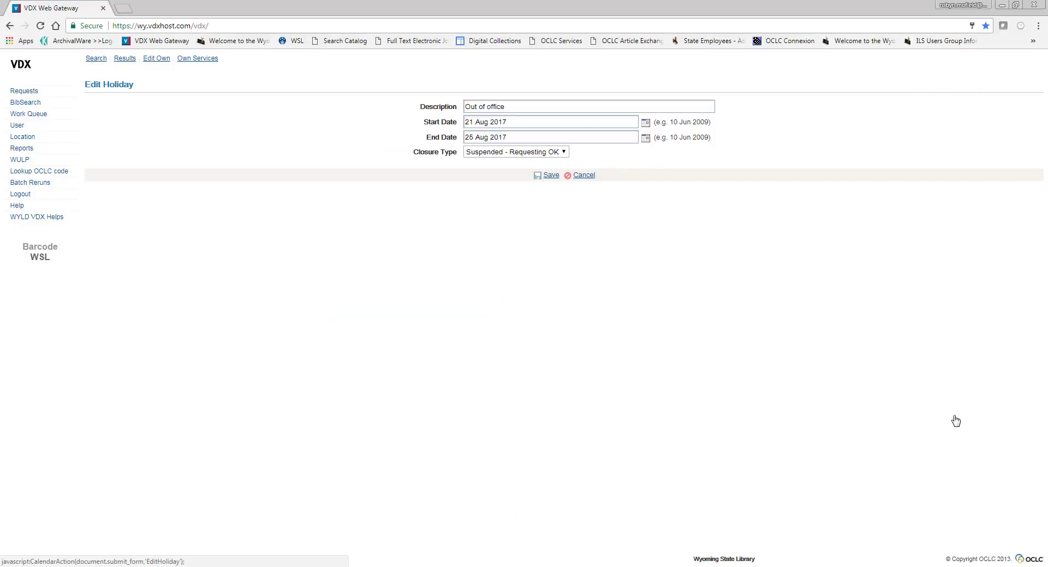
click(529, 153)
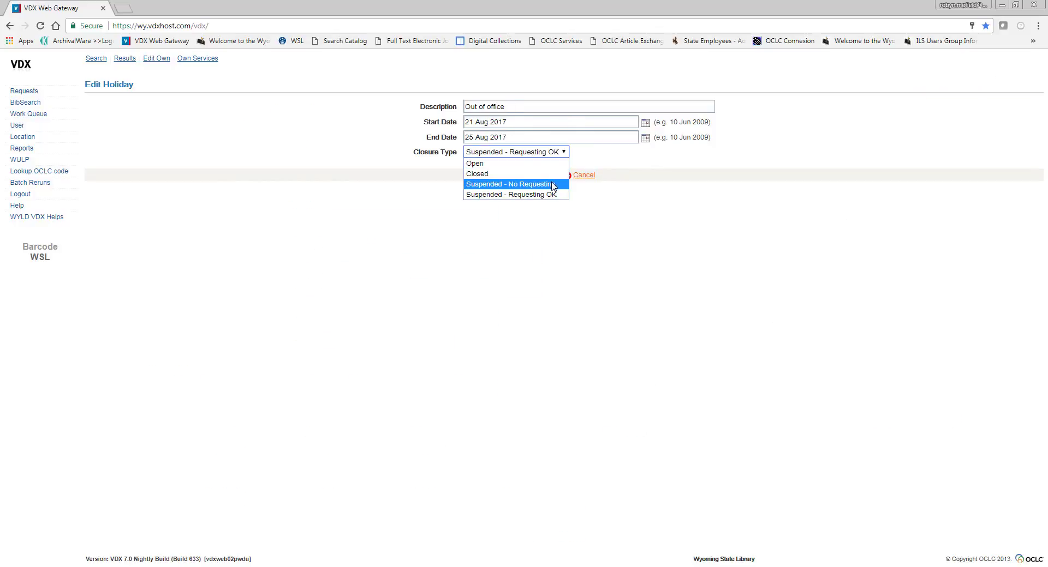
click(553, 184)
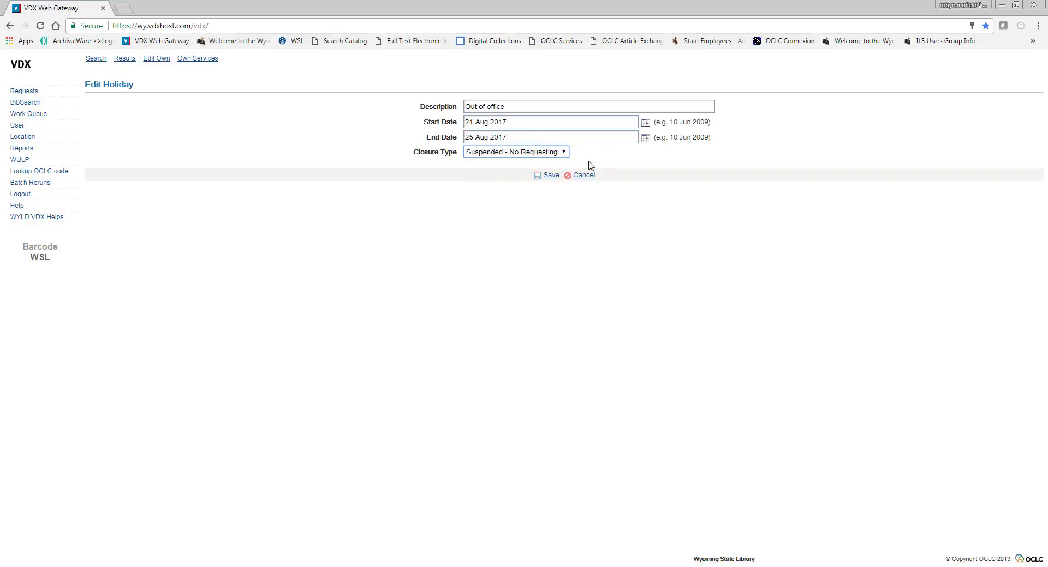
click(550, 176)
scroll(566, 464, down, 13)
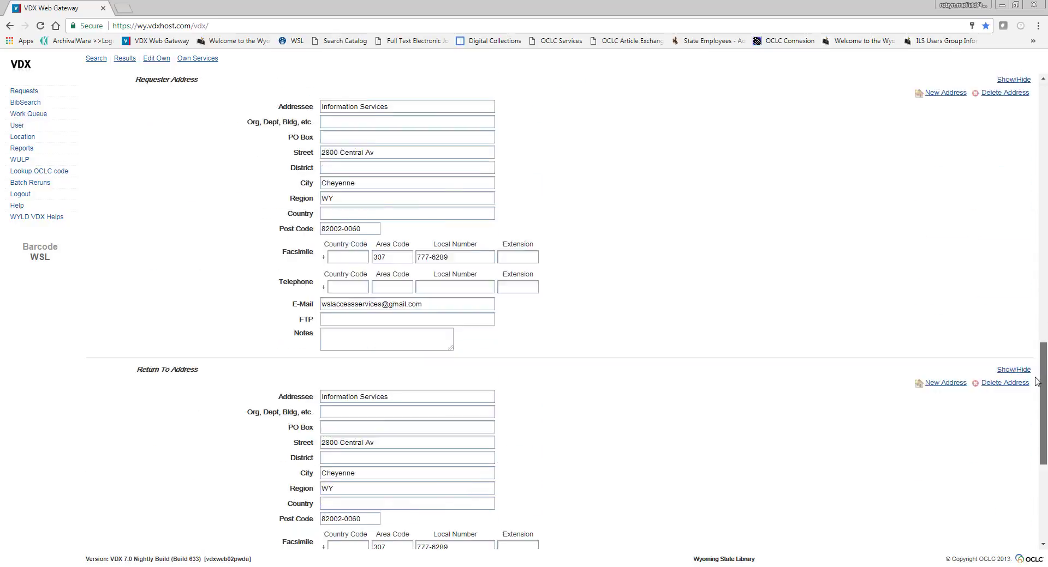
drag(566, 464, 503, 443)
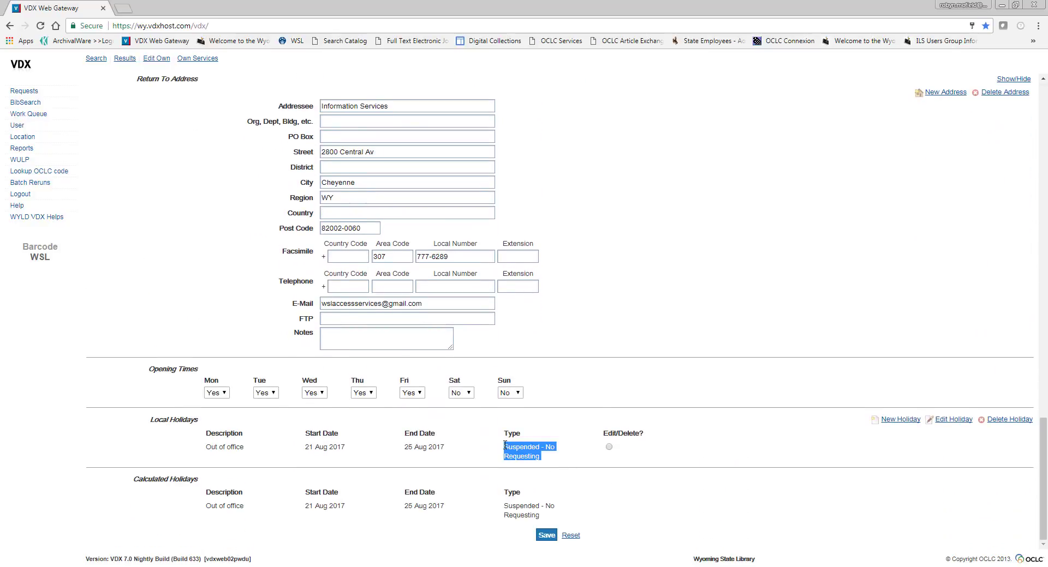
click(679, 415)
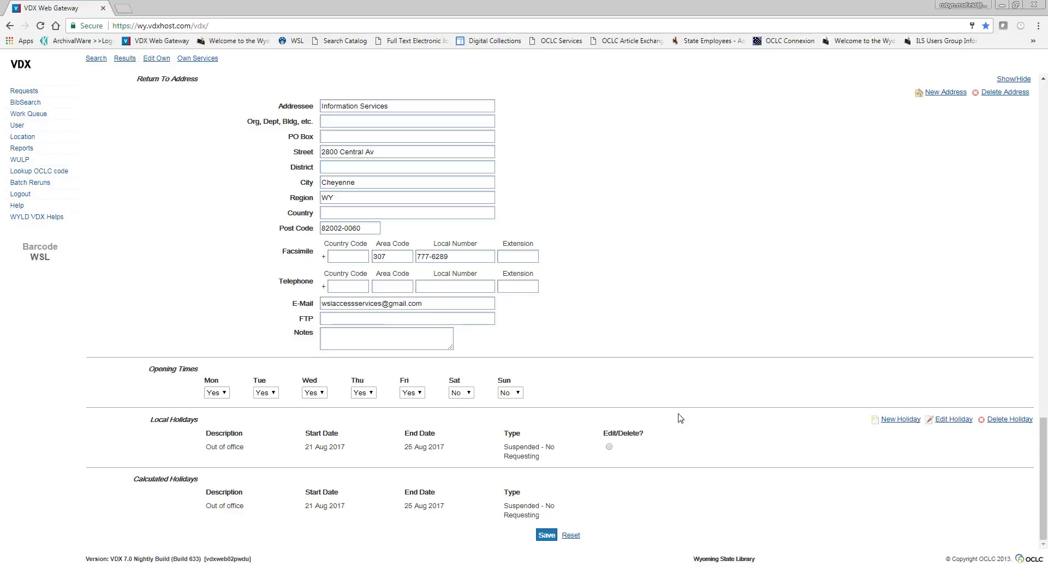
Delete the Out of office entry from the local holidays and check the holiday list.
click(609, 448)
click(1008, 421)
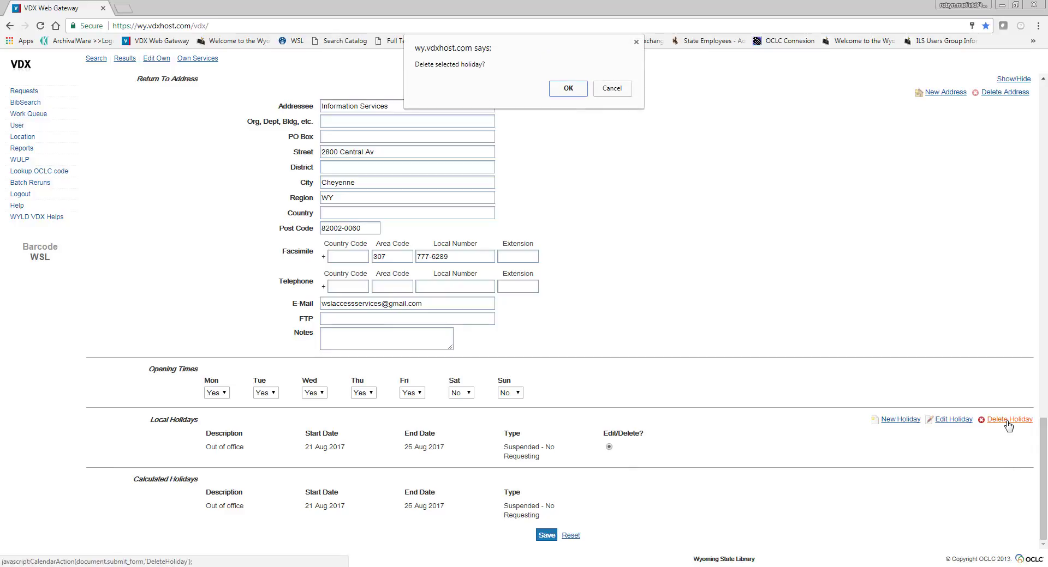
click(564, 90)
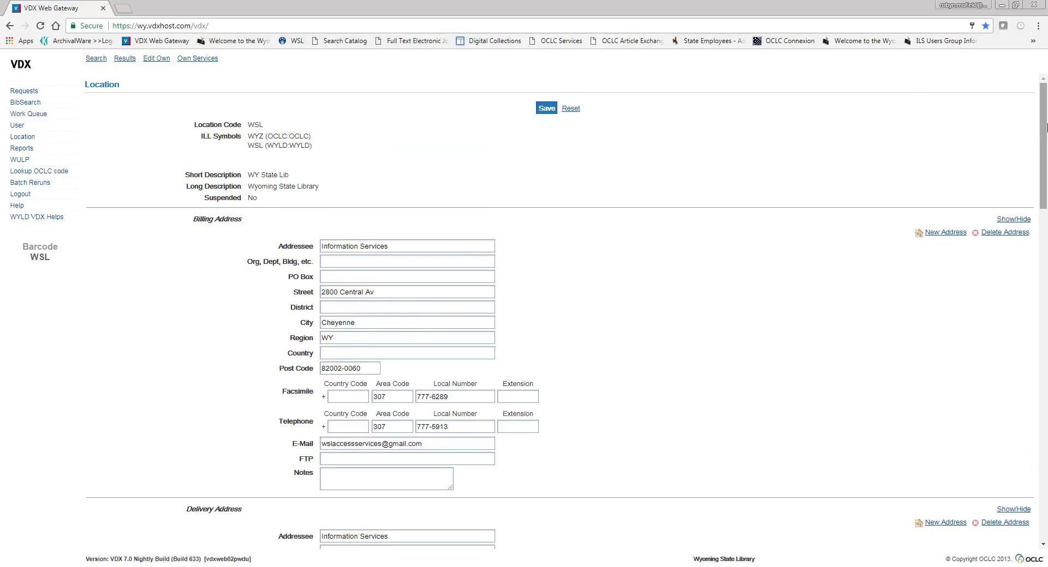
drag(1042, 142, 1042, 513)
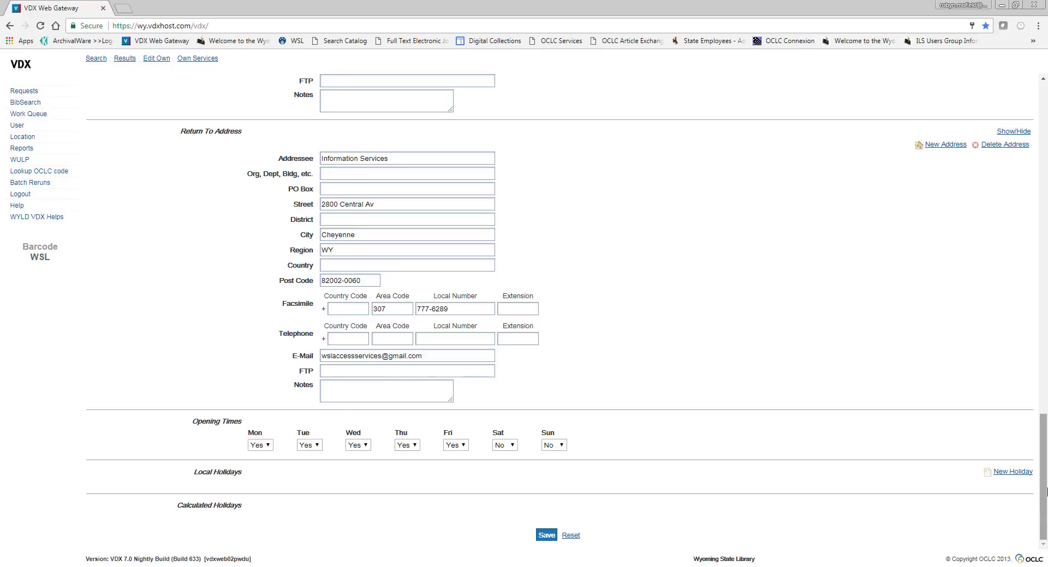
drag(1043, 482, 1043, 151)
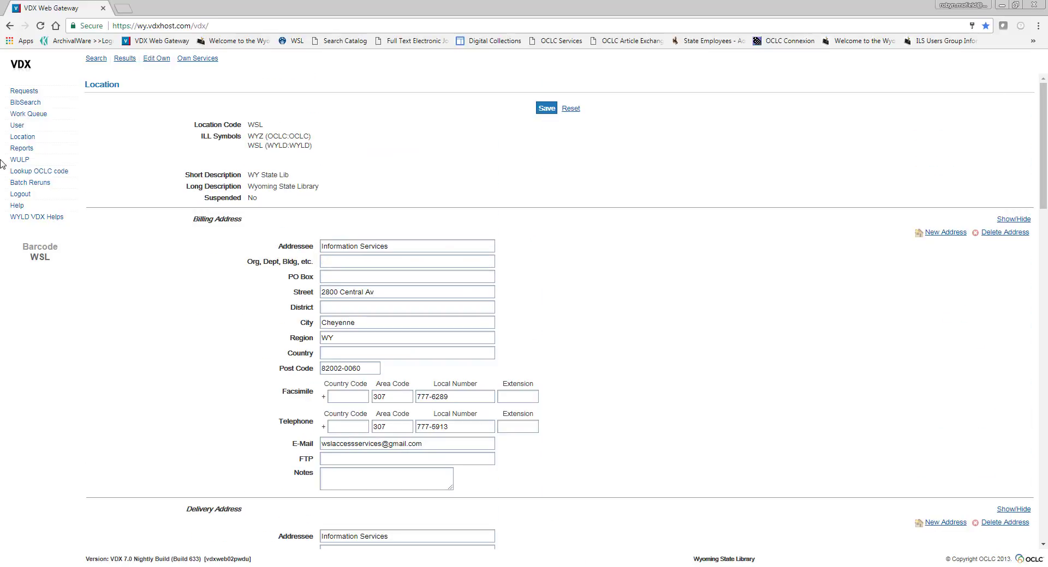
Review the borrower and lender reports in the work queue, including the shipping label reports, and open the batch reruns list.
click(25, 115)
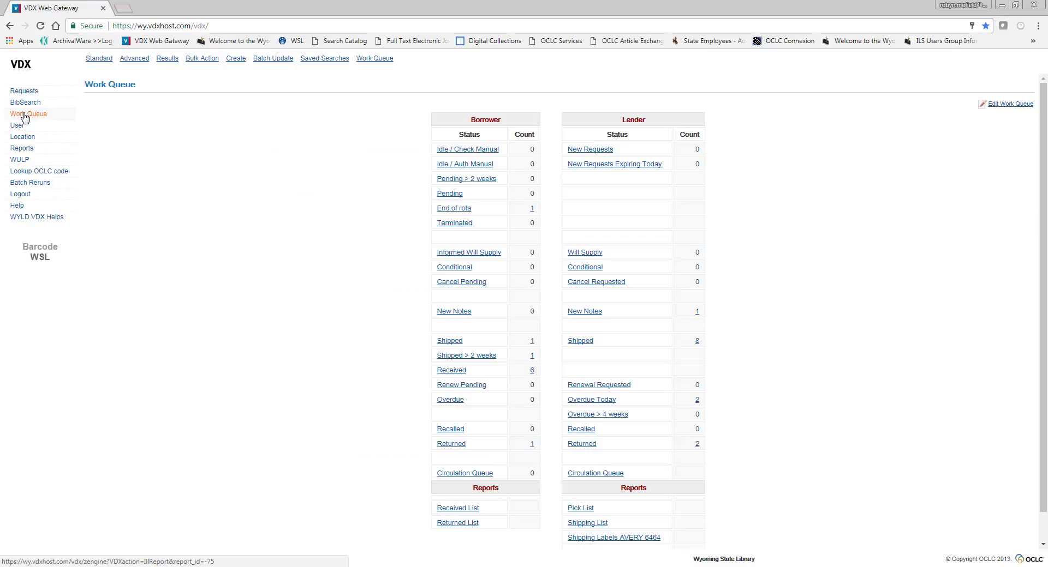
scroll(762, 407, down, 2)
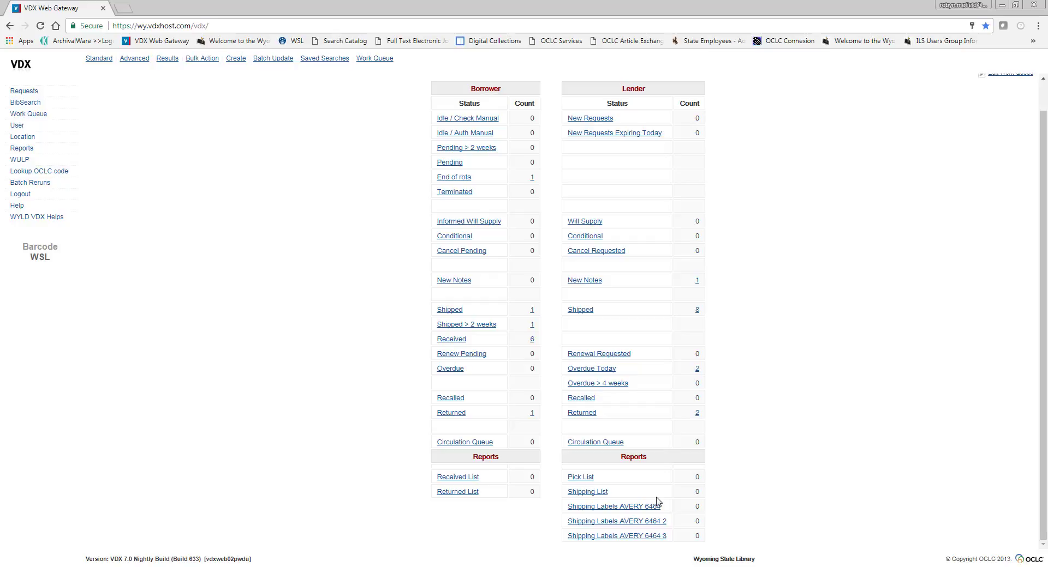
click(36, 186)
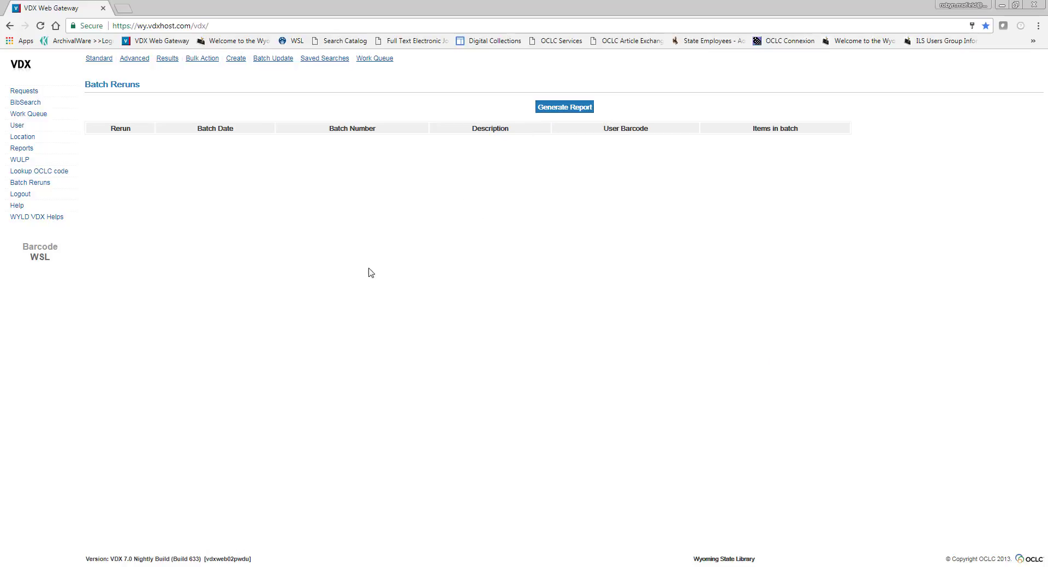
Generate the Shipping Labels - AVERY 6464 report from the ILL reports.
click(55, 149)
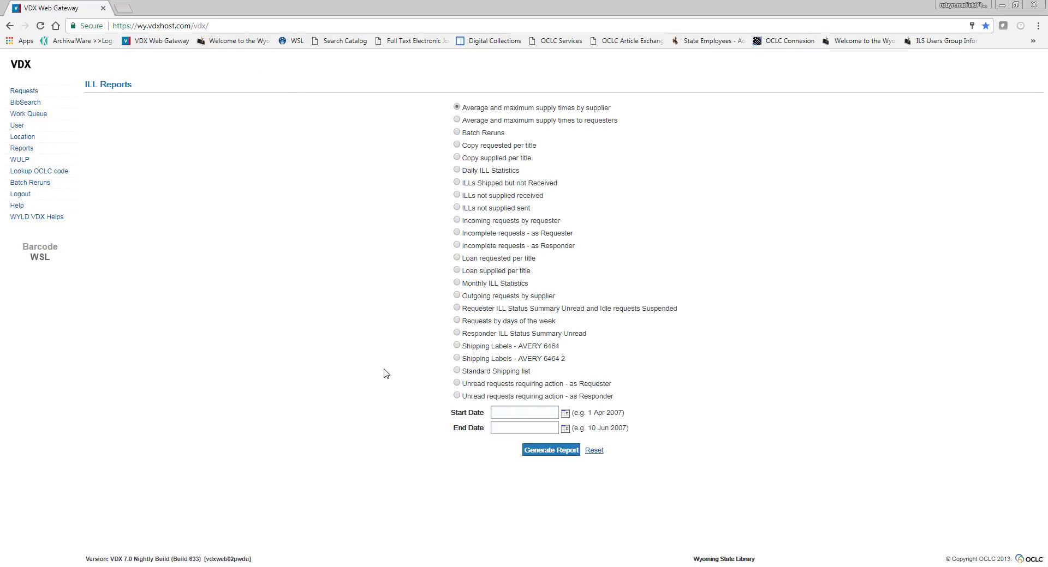
click(457, 347)
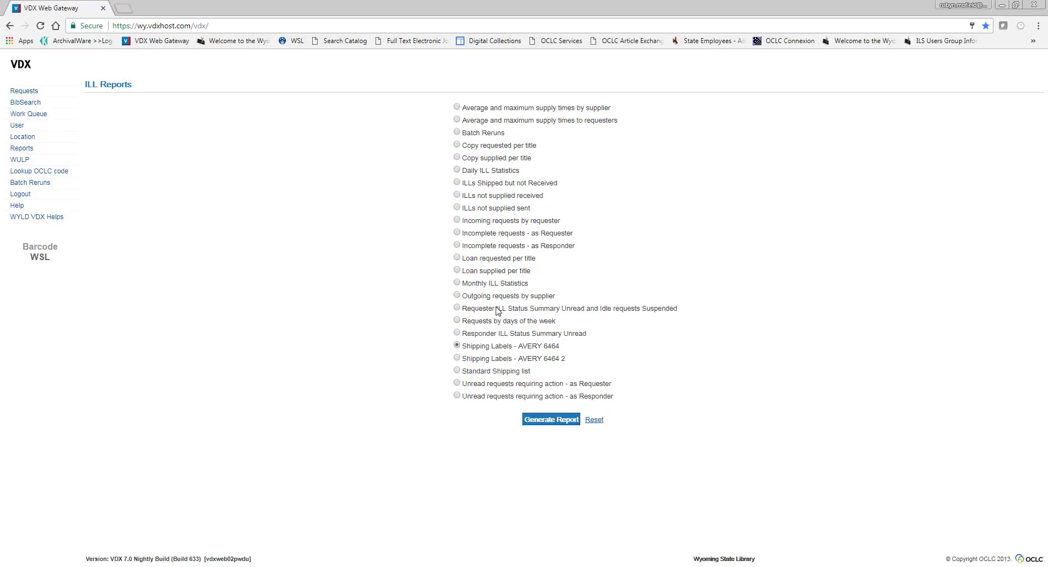
click(557, 426)
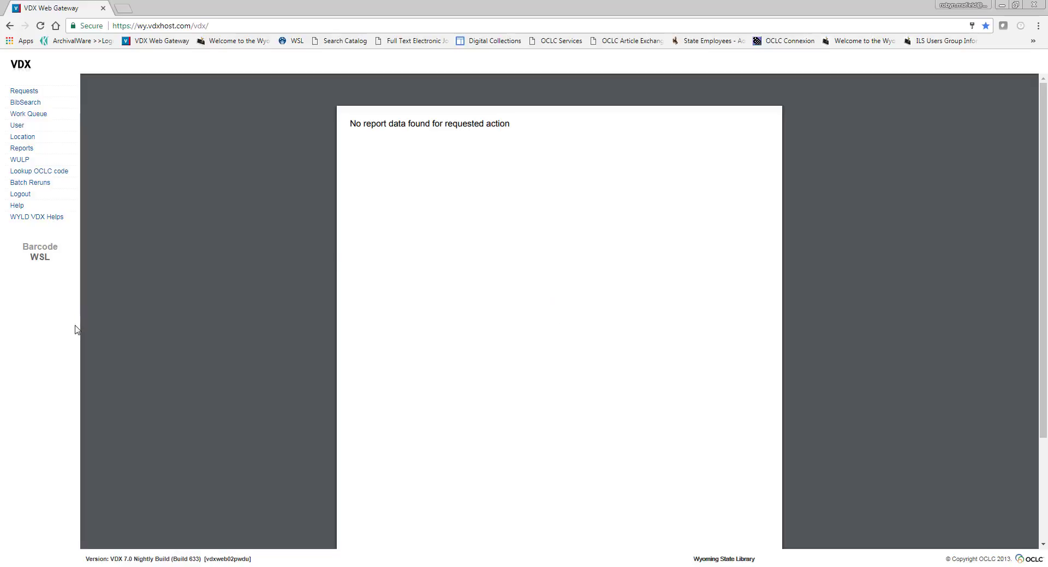
Search the users by exact barcode, entering the patron's library card number, and view the user details.
click(17, 125)
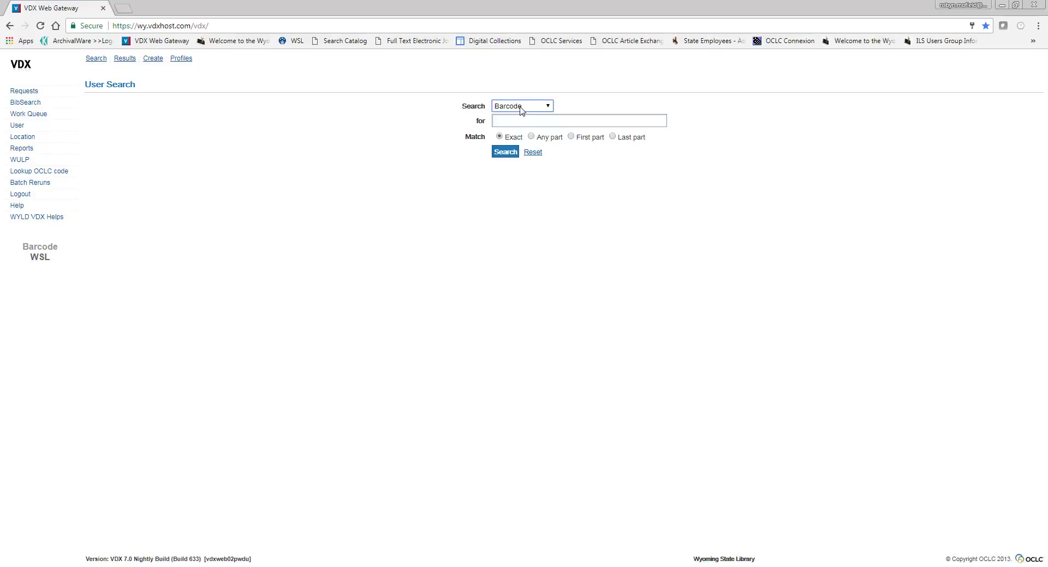
click(521, 110)
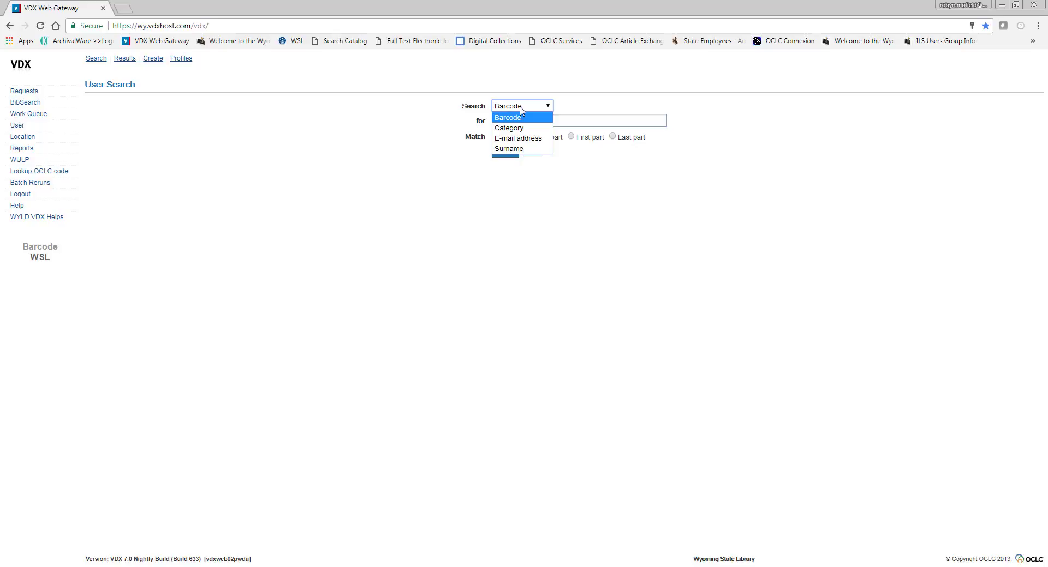
click(520, 111)
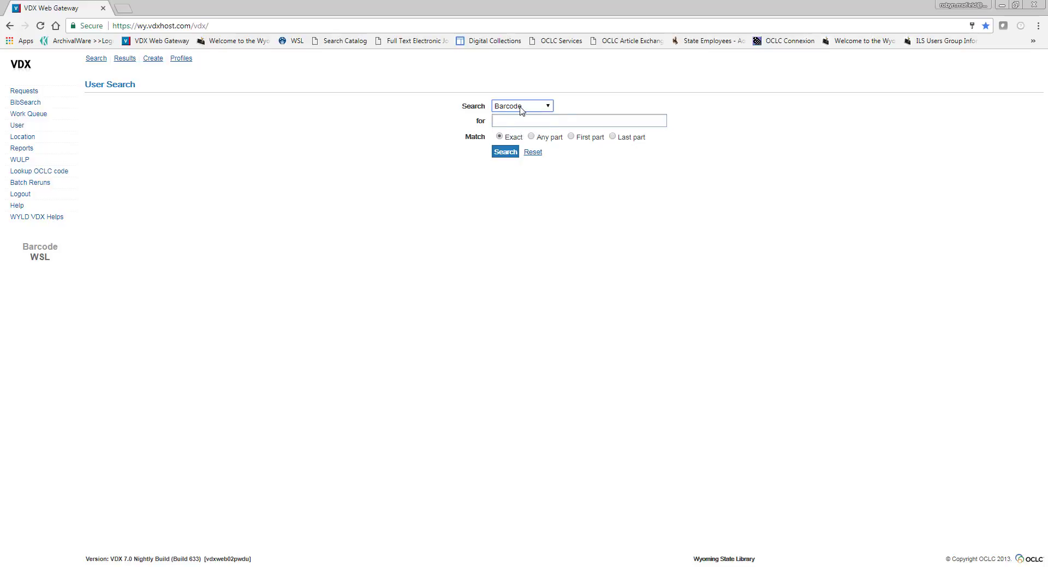
click(554, 120)
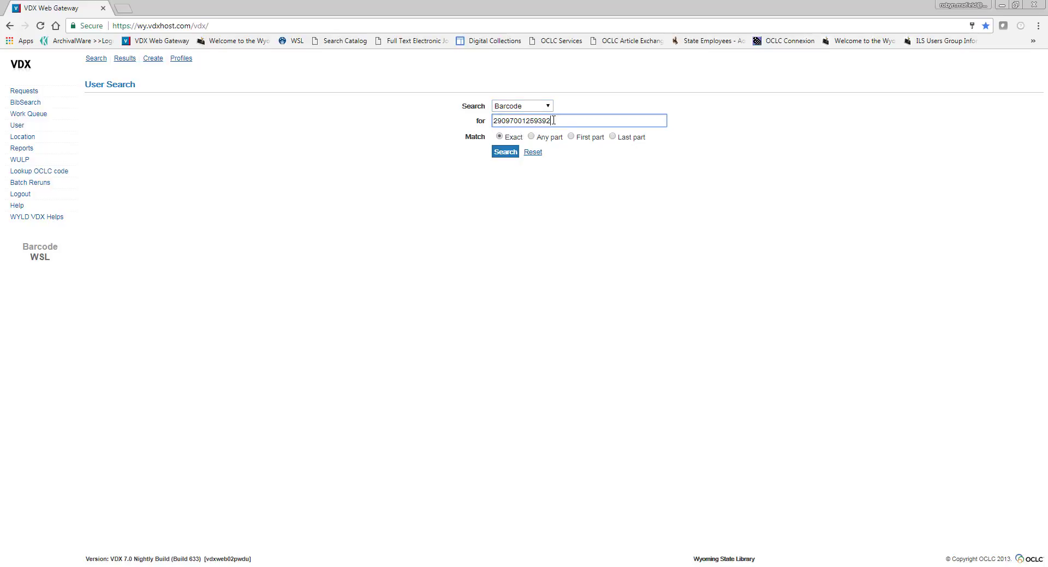
click(505, 152)
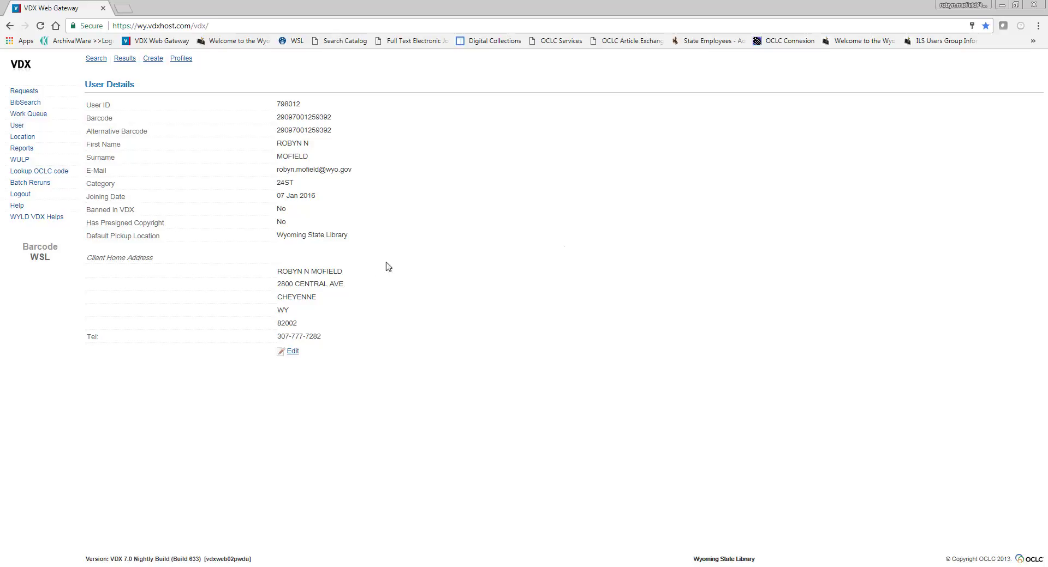
Open the user's record for editing, check the Banned In VDX options, cancel without changes and return to the work queue.
click(292, 354)
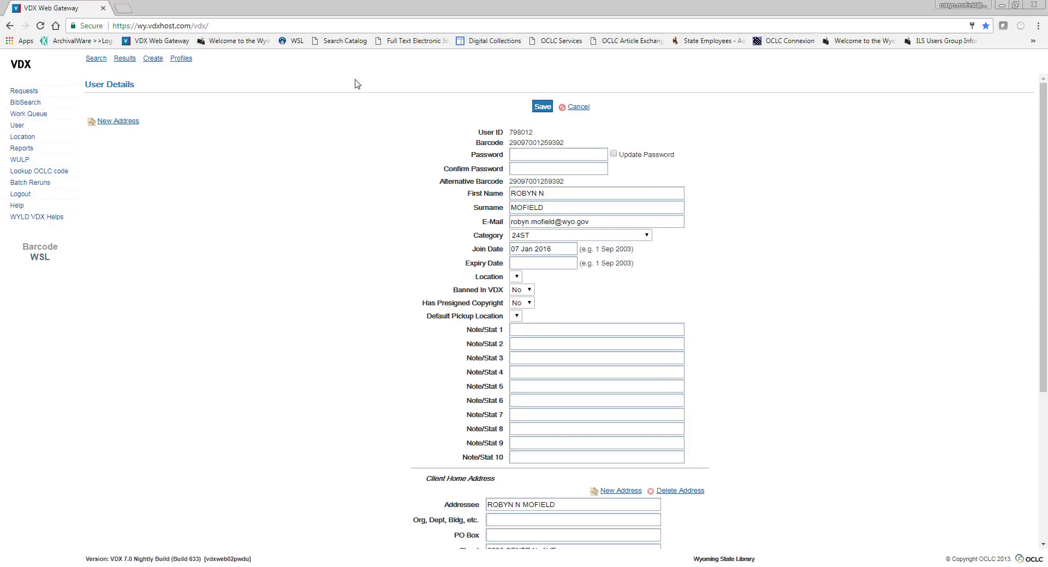
click(528, 292)
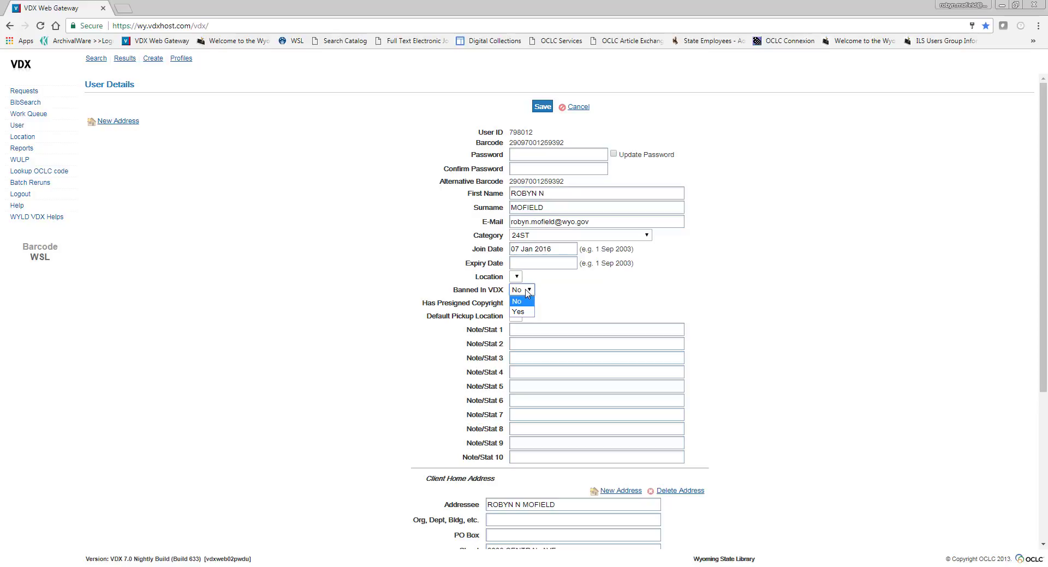
click(526, 293)
click(579, 107)
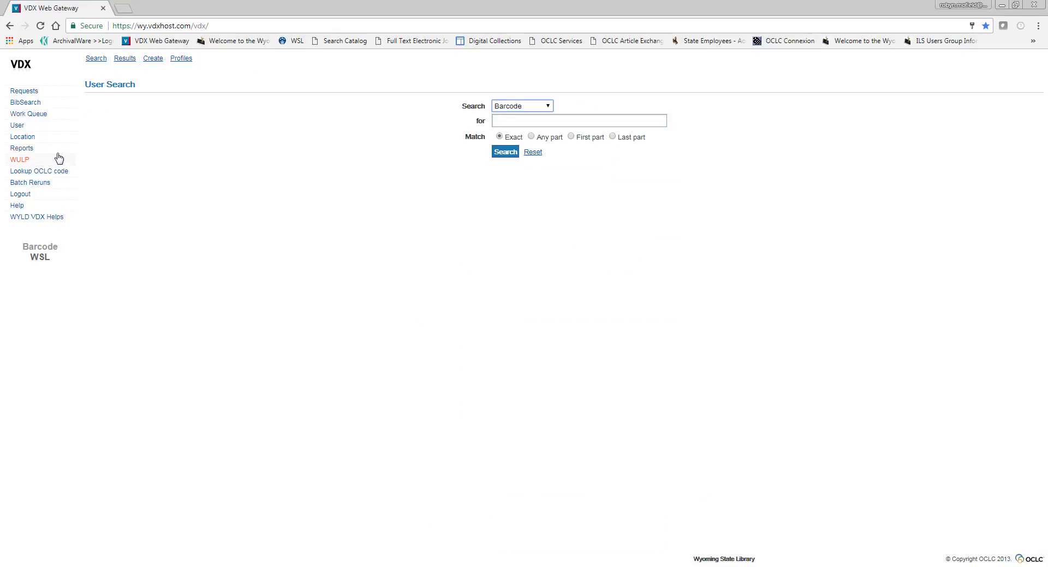
click(53, 116)
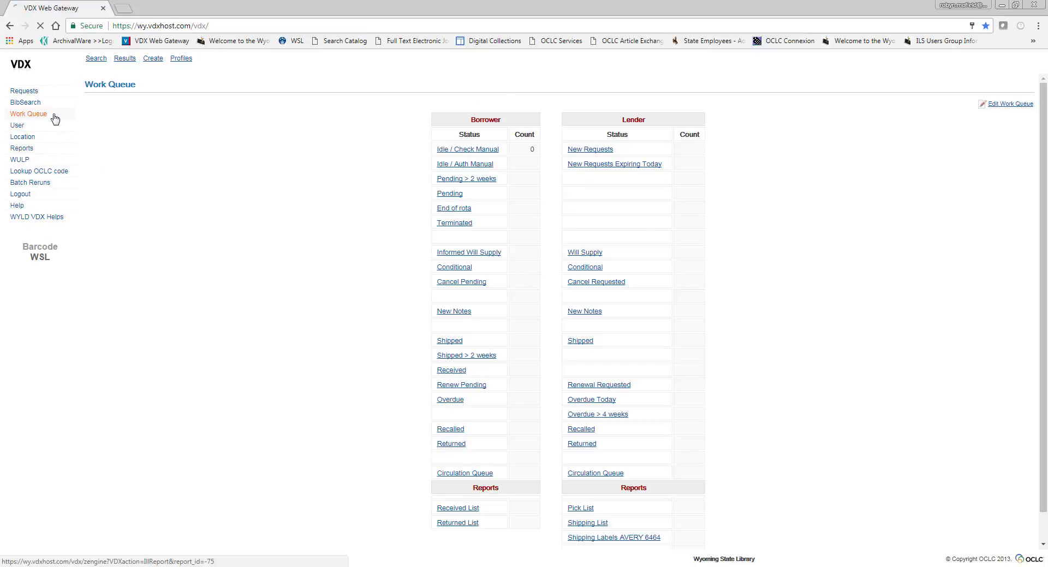